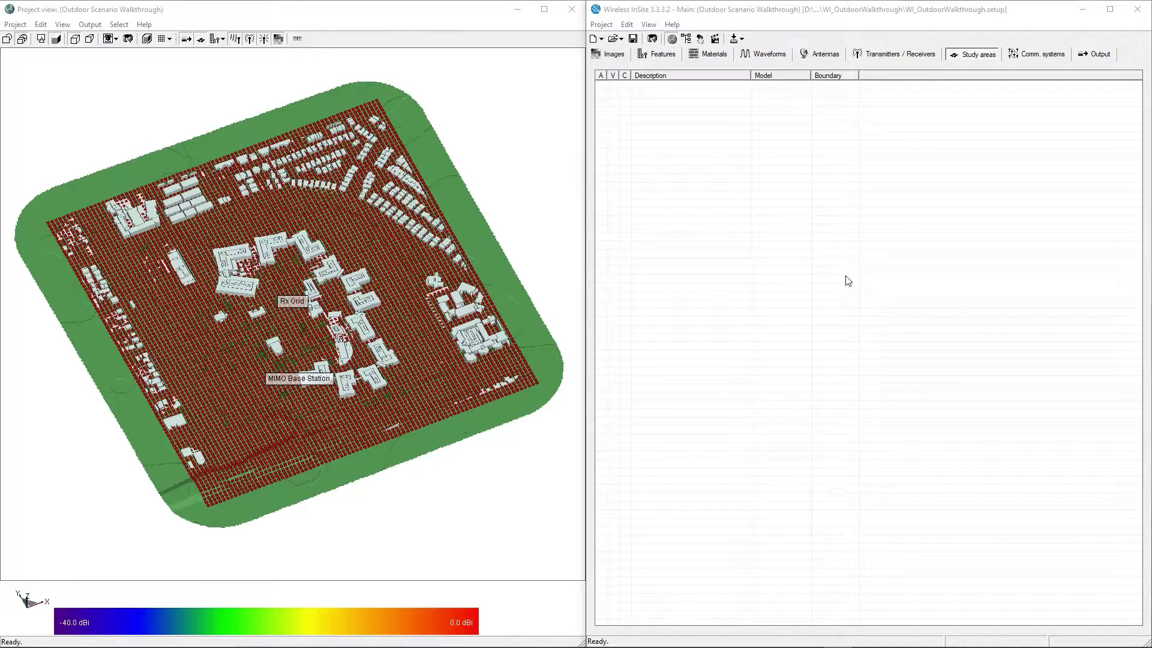
- Add a new study area from the Study areas list's New menu
right_click(794, 216)
mouse_move(849, 222)
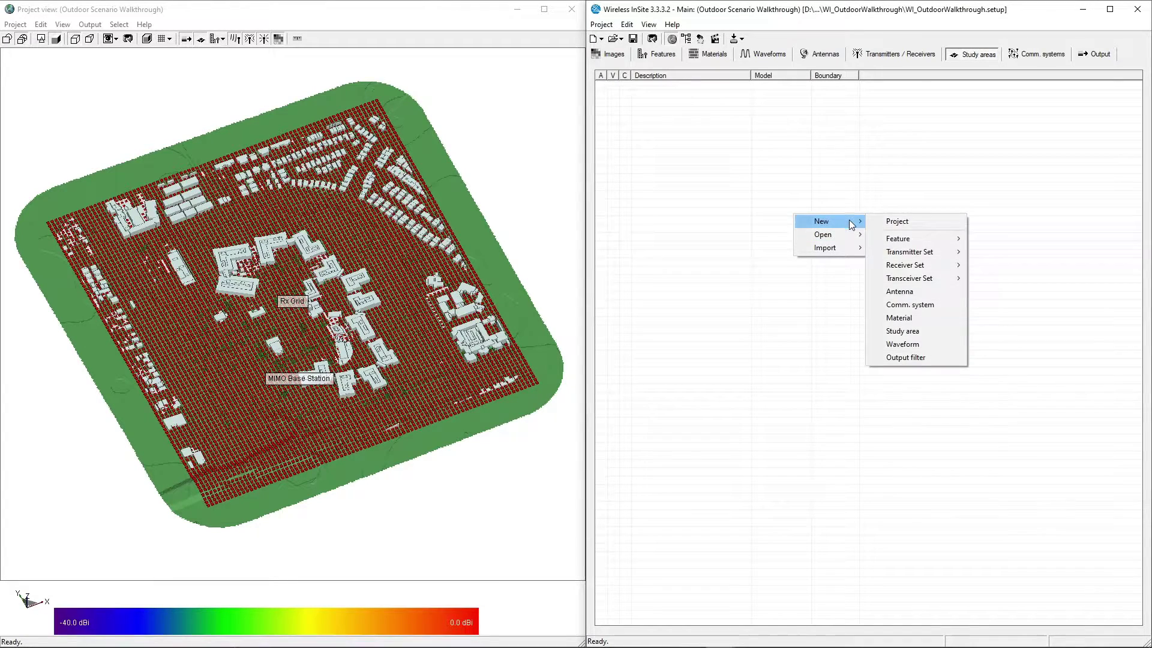
click(917, 331)
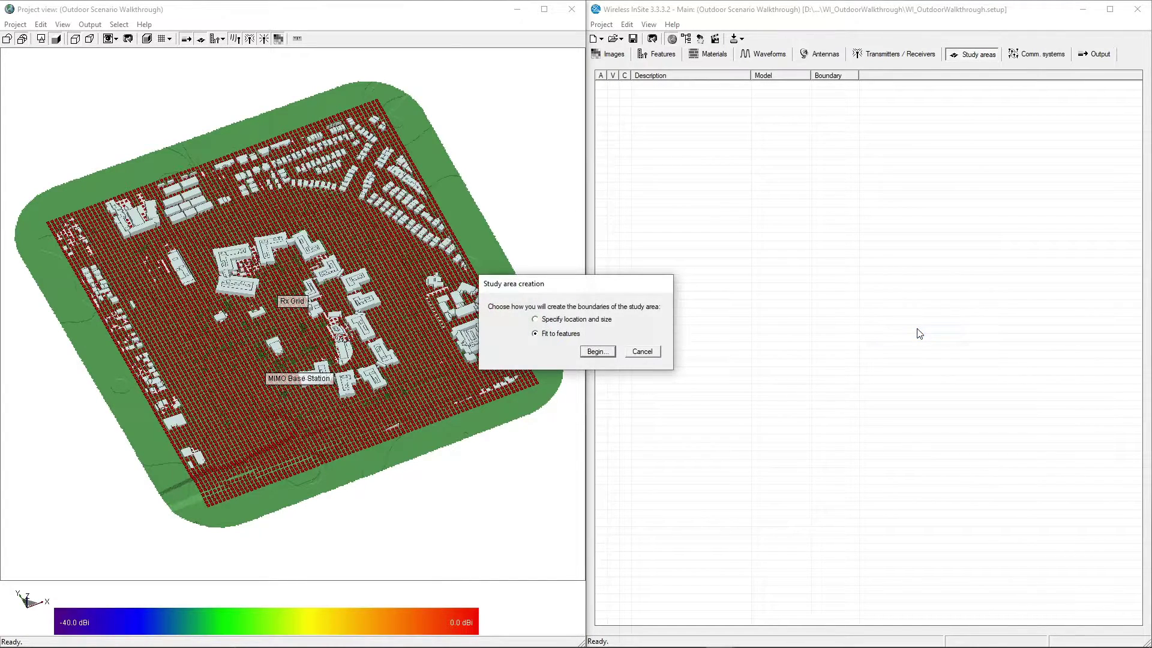
- Begin the feature-fitted study area, name it 'X3D Coverage' and keep the X3D propagation model
click(597, 352)
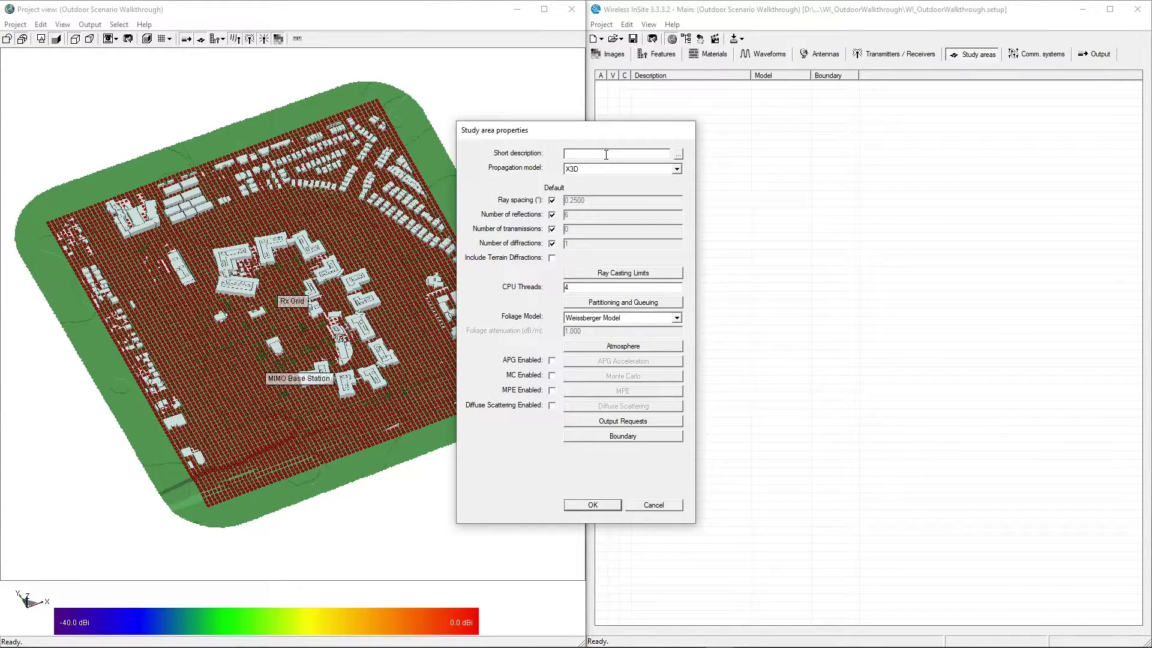
text(X3D Coverage)
click(603, 170)
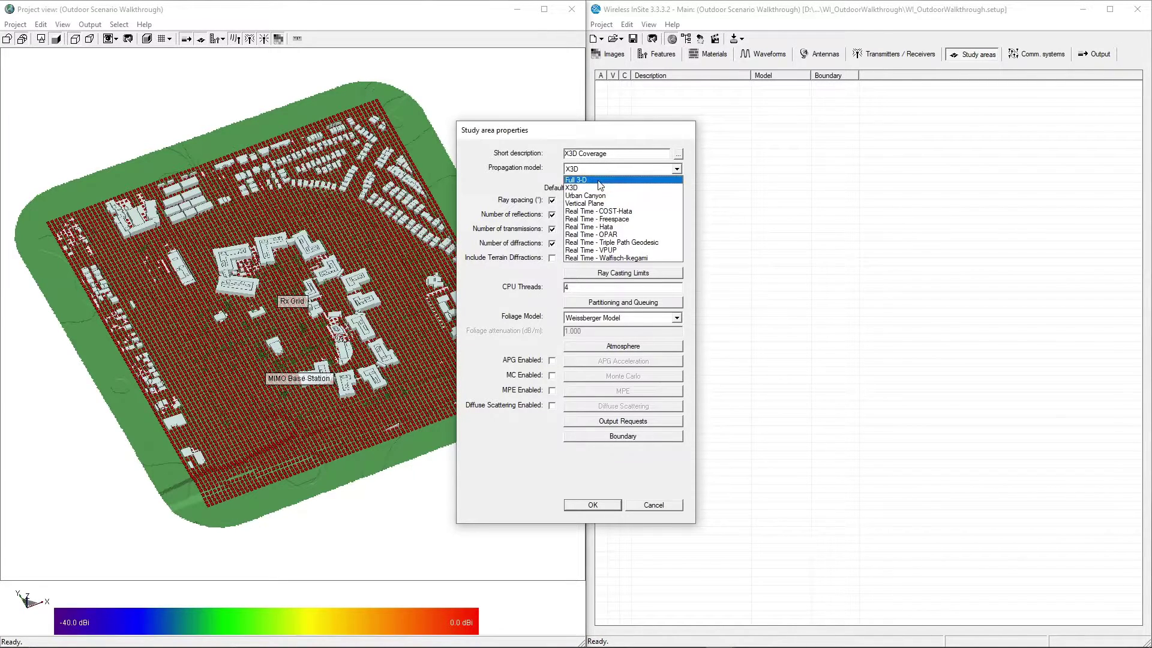
click(597, 188)
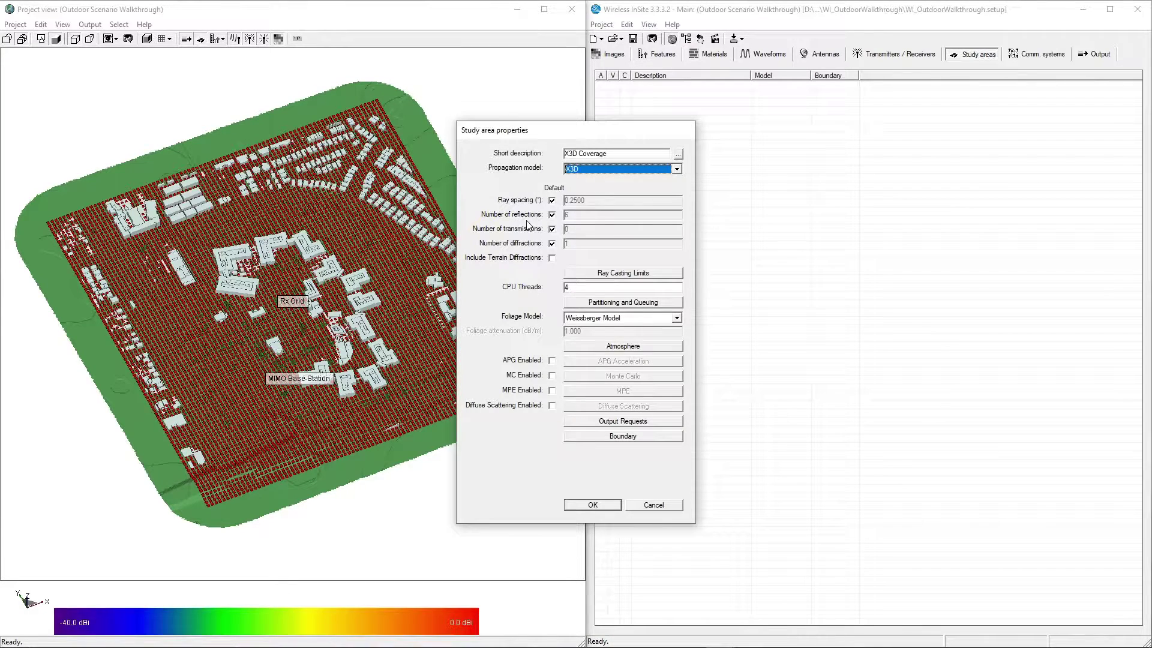
- Set custom limits of 6 reflections, 0 transmissions and 2 diffractions
click(552, 215)
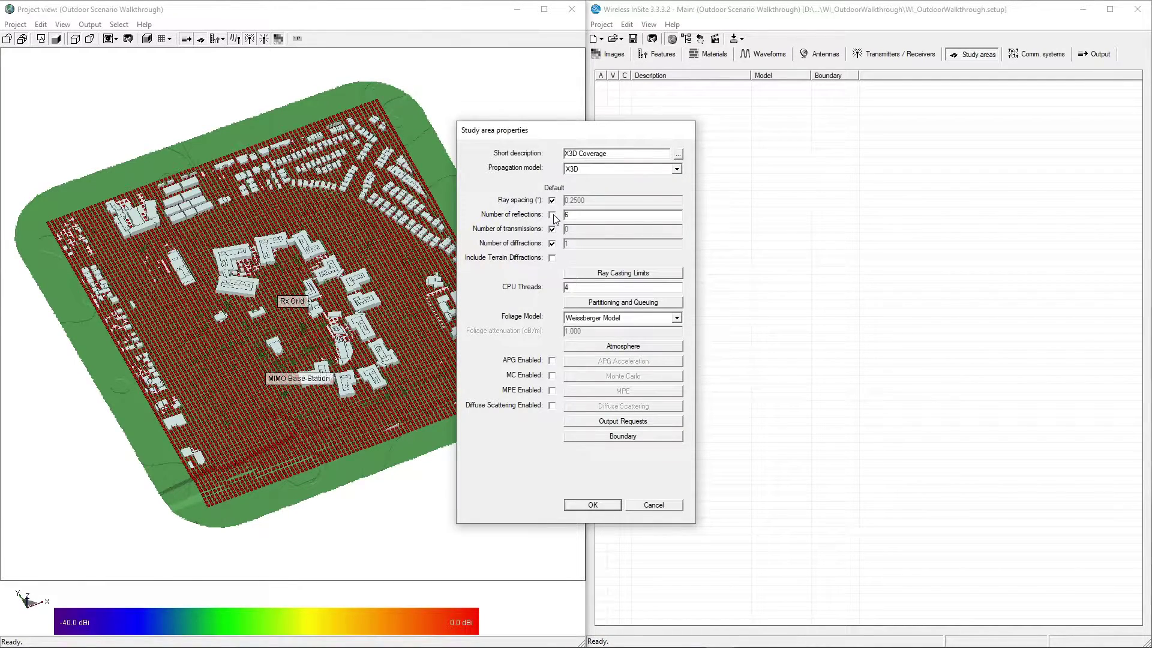
click(552, 230)
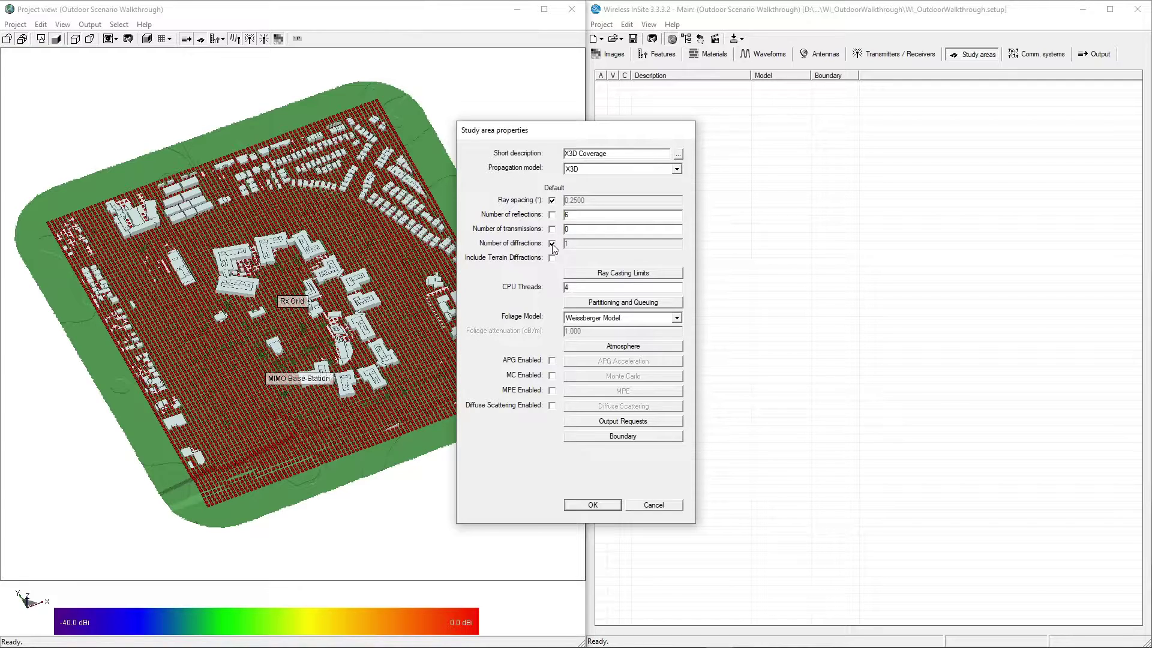
click(552, 245)
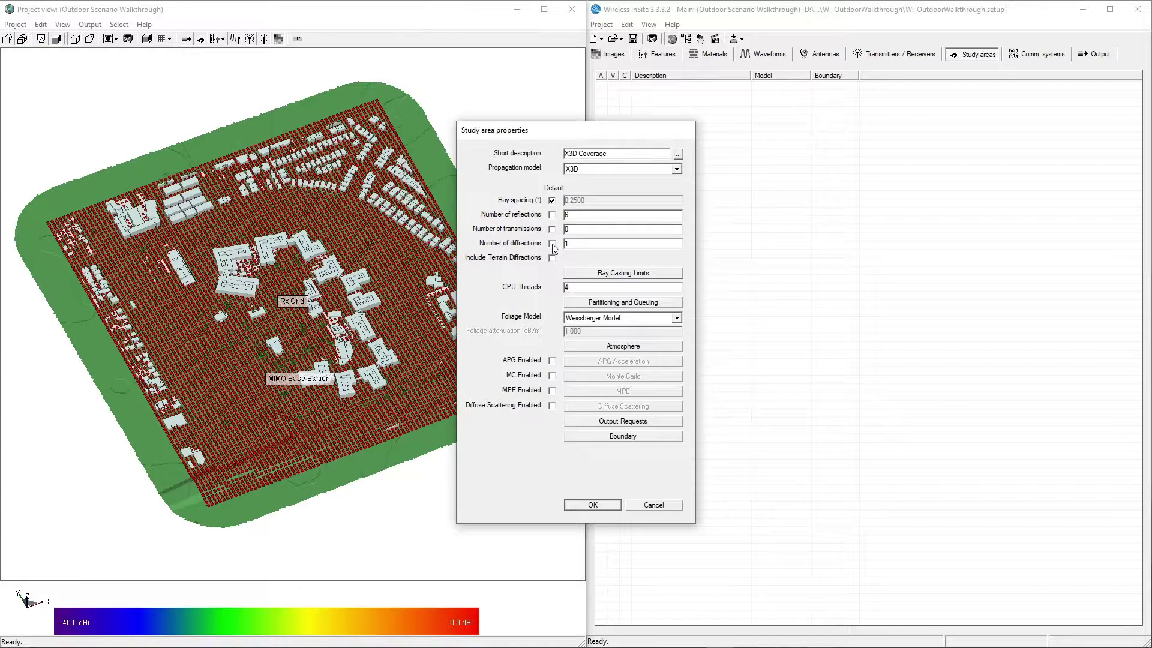
double_click(572, 244)
text(2)
click(631, 318)
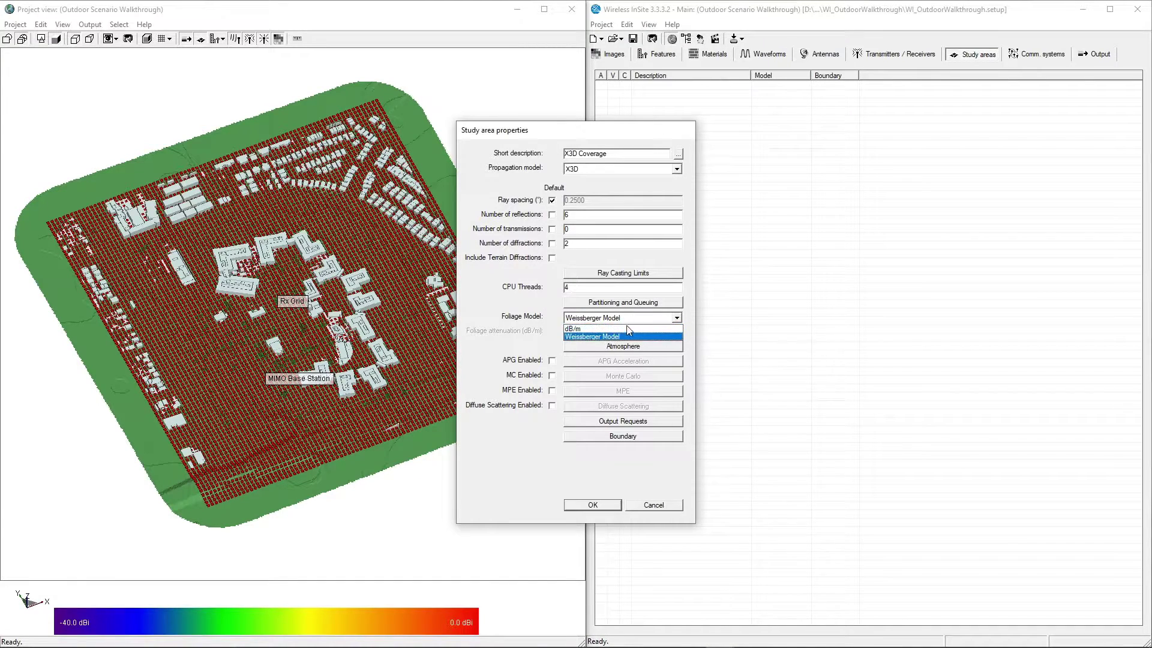
click(631, 336)
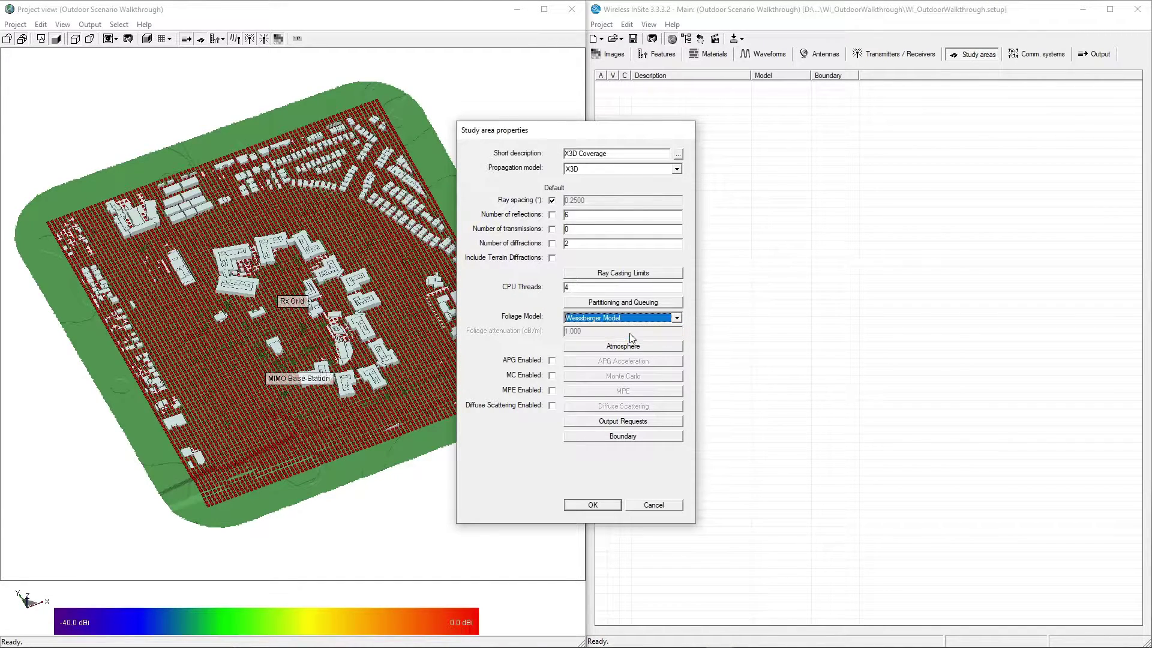
- Enable APG acceleration and review its settings without changing them
click(552, 361)
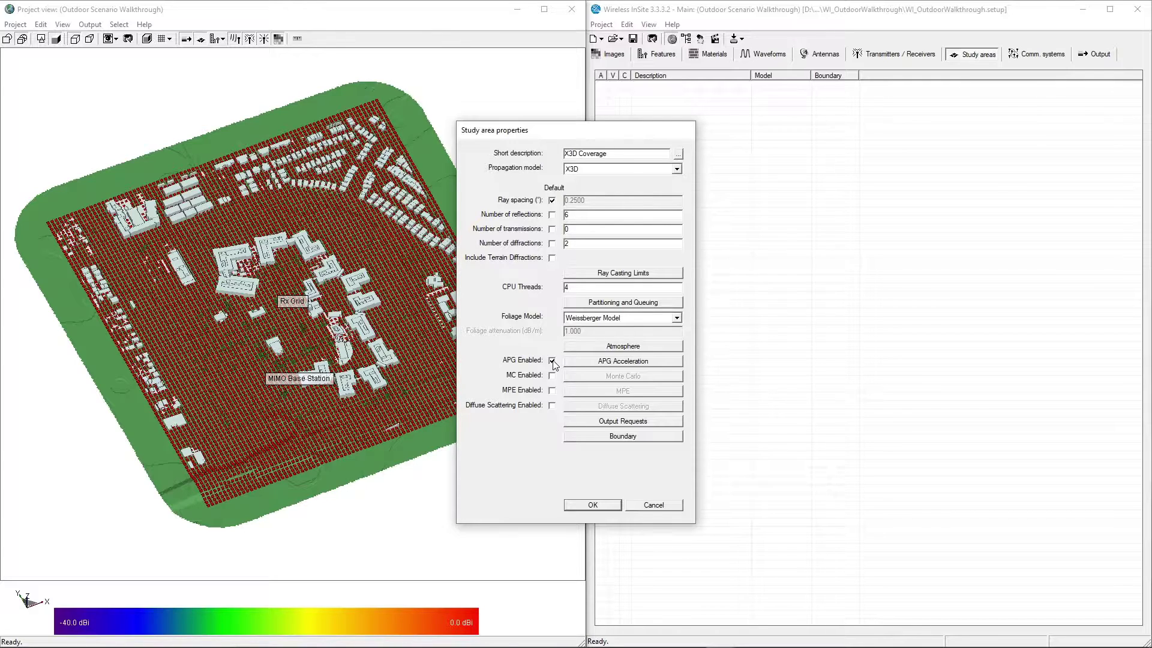
click(589, 362)
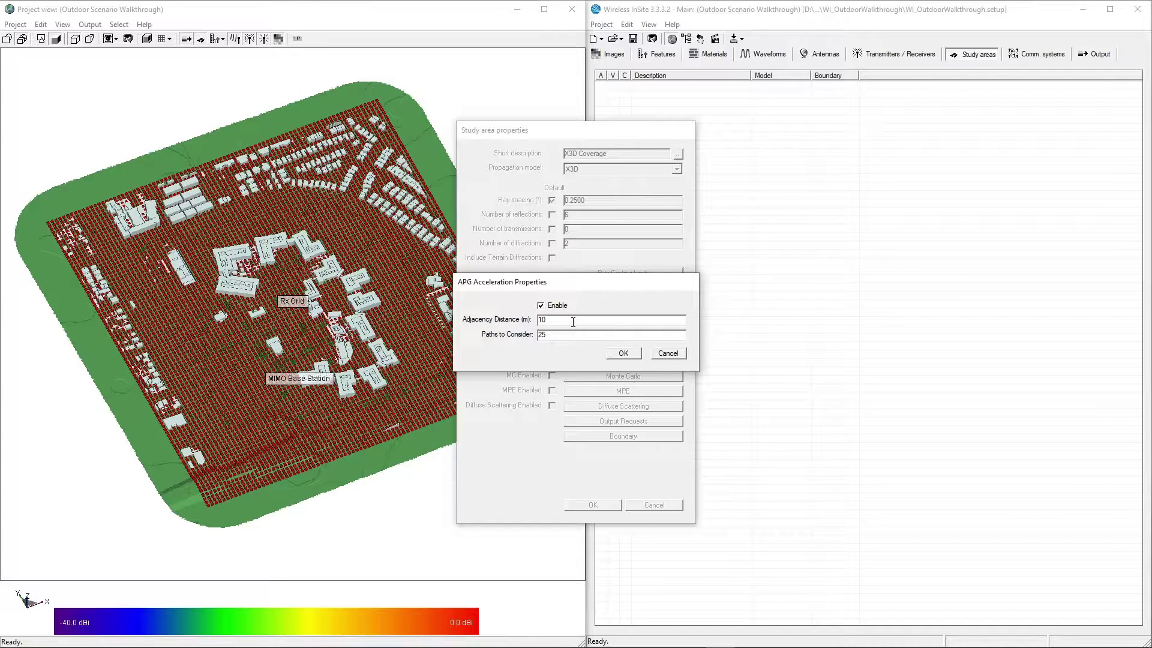
click(668, 354)
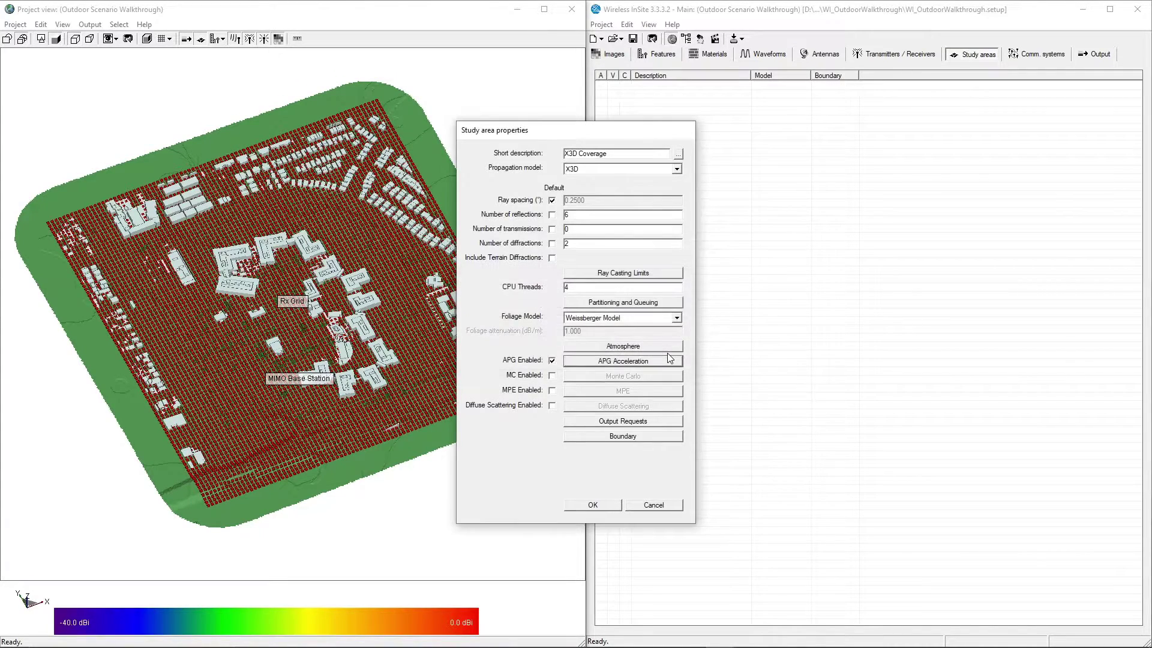
- Create the X3D Coverage study area and tilt the 3D scene to a flatter angle
click(601, 506)
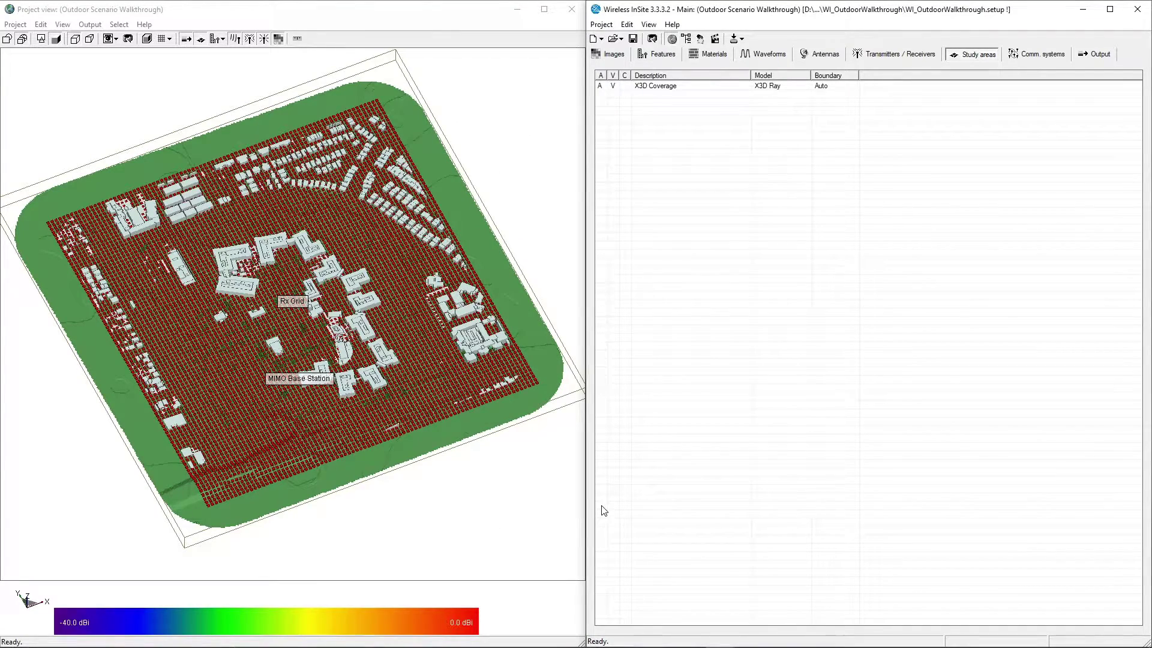
drag(496, 477, 484, 448)
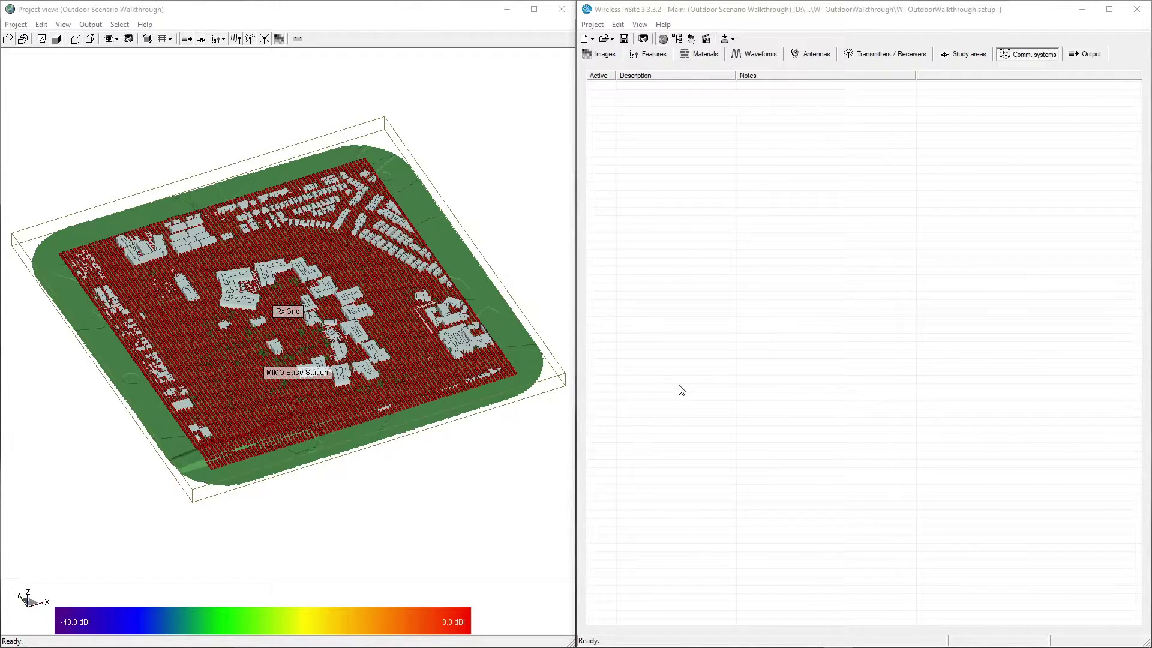
- Create a communication system '5G Throughput' with MIMO Base Station transmitting to Rx Grid
right_click(682, 390)
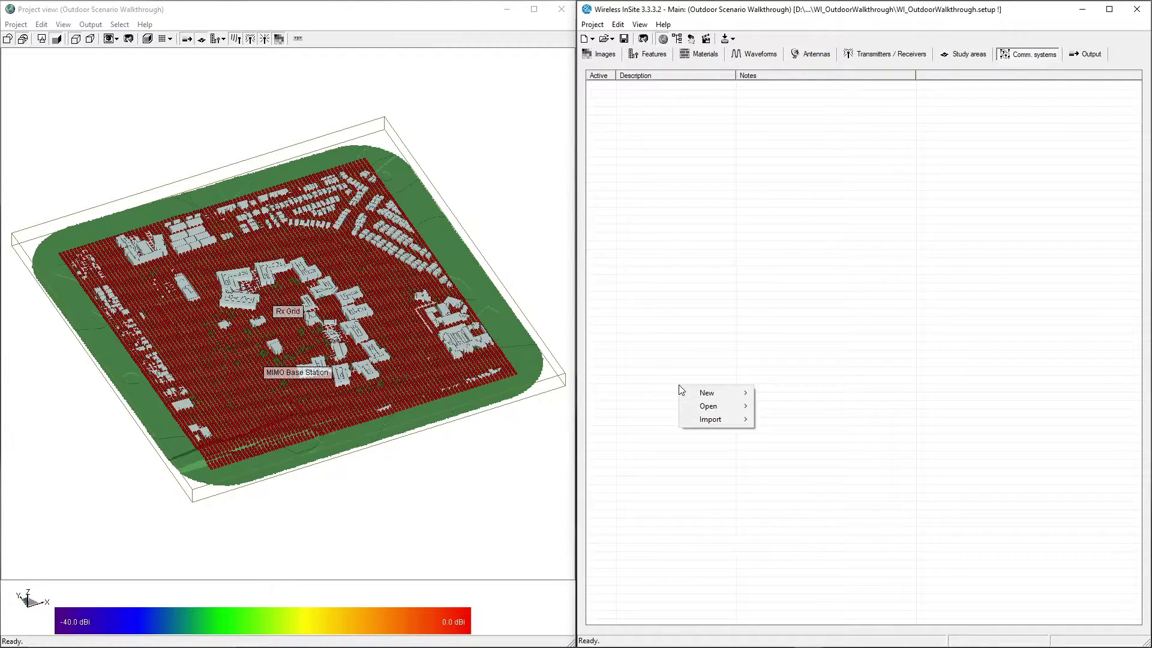
mouse_move(721, 392)
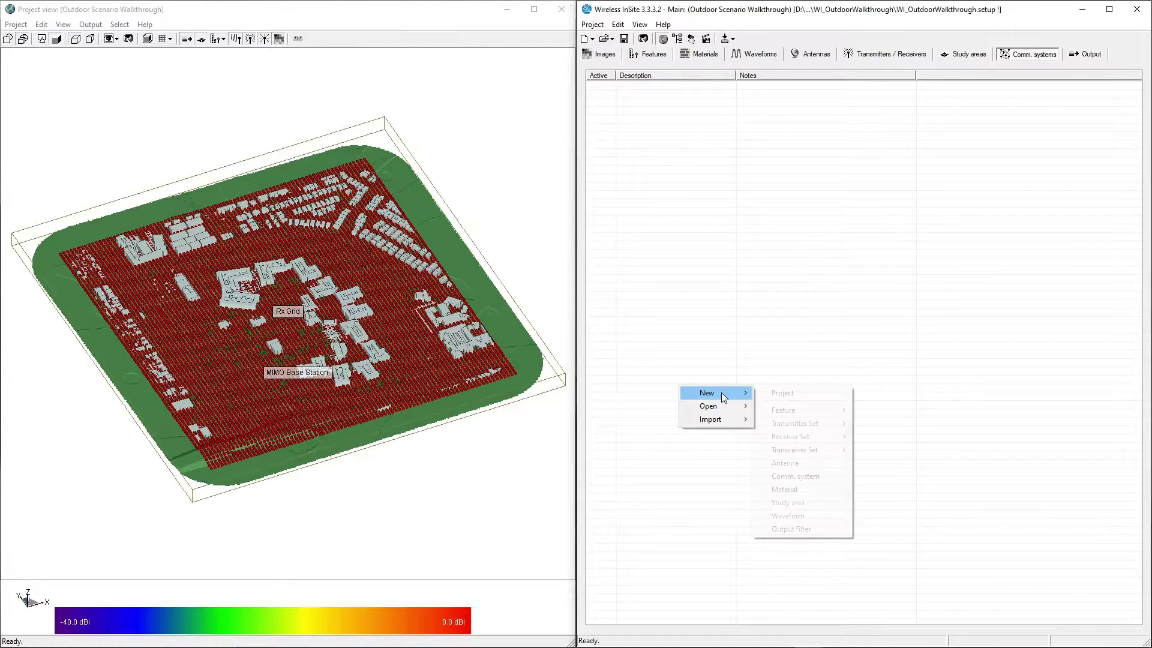
click(823, 478)
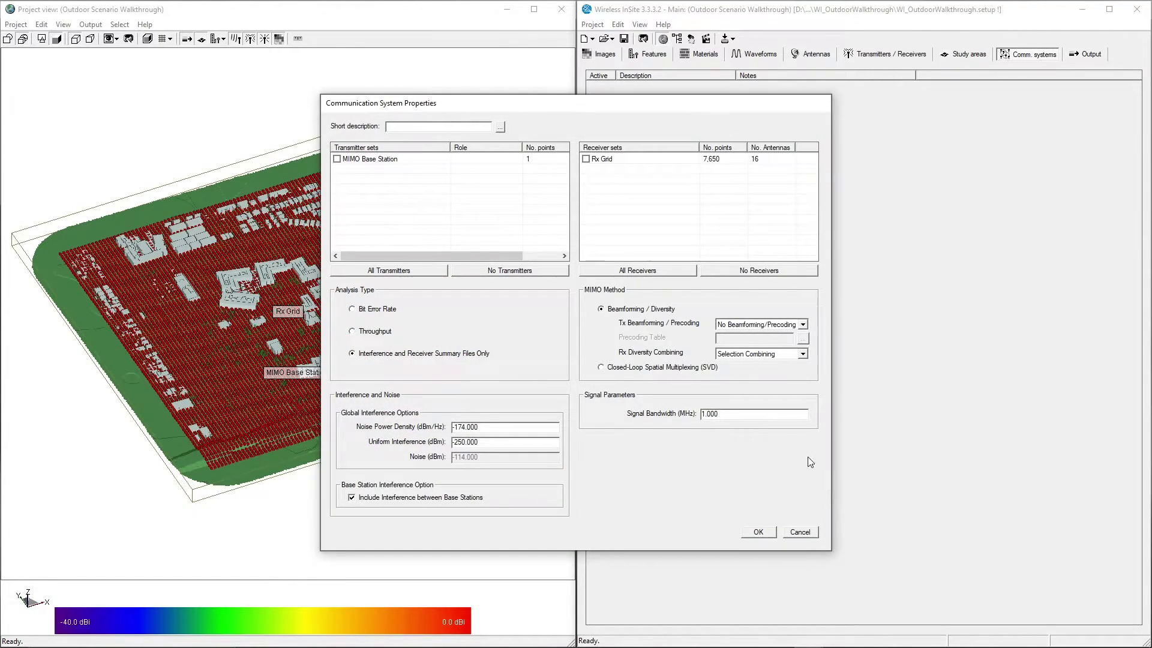
click(424, 126)
text(5G Throughput)
click(337, 160)
click(586, 159)
- Use Throughput analysis with the user-defined 5GNR_100MHz_3GPPSpec.wam table and confirm the system
click(353, 331)
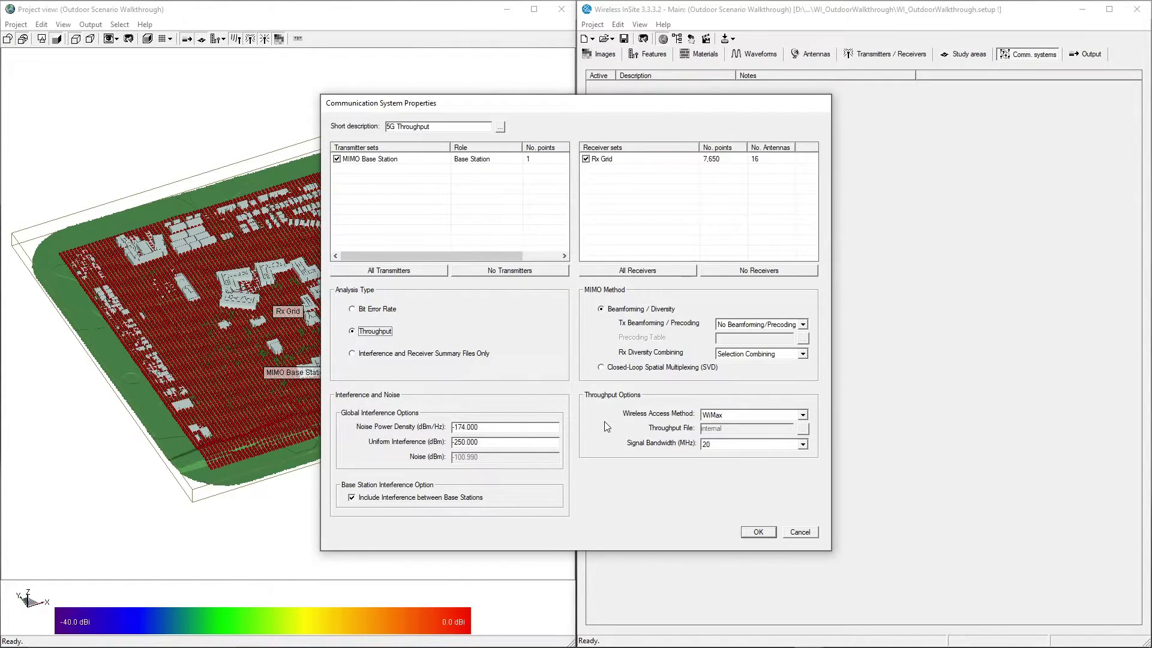
click(802, 415)
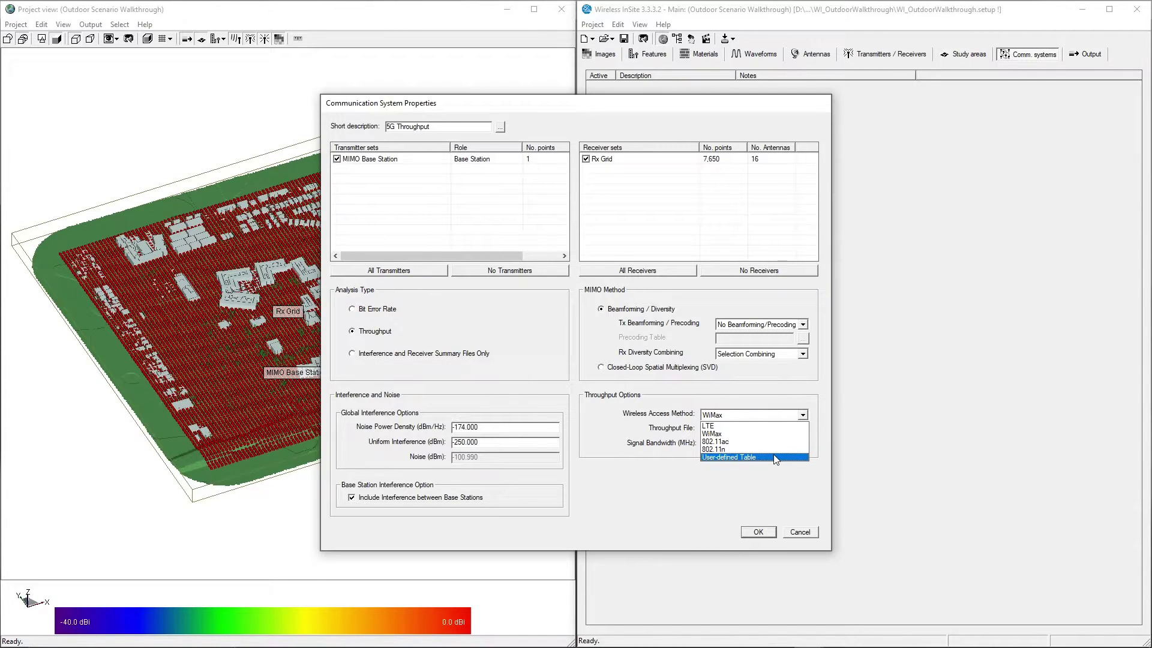
click(776, 457)
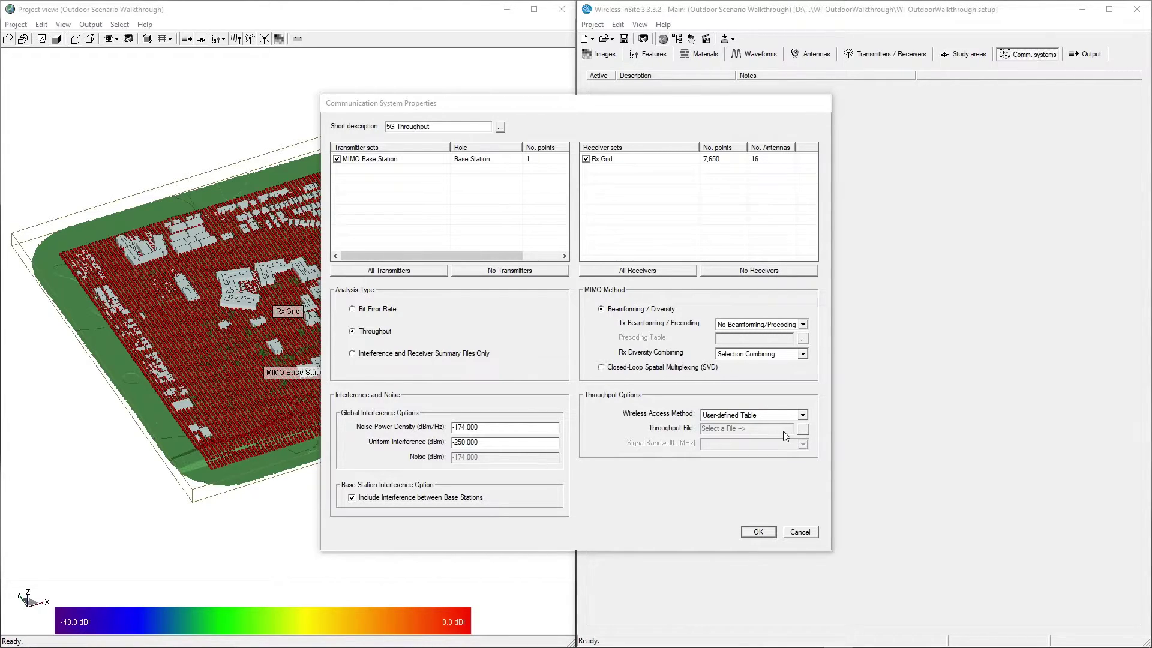
click(803, 429)
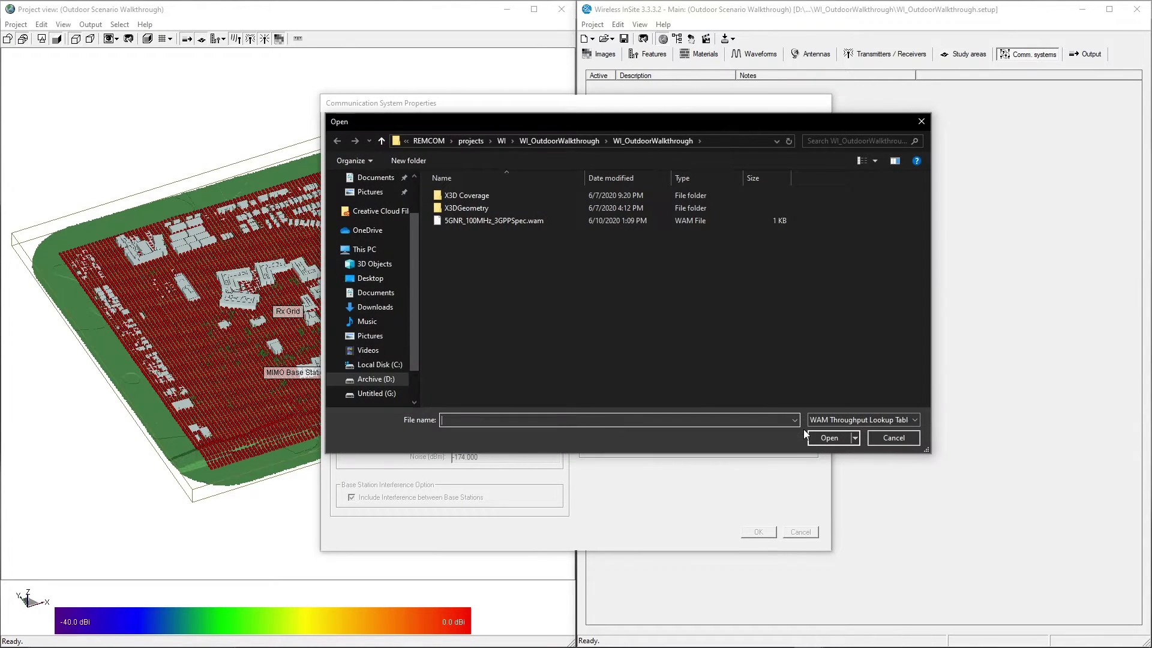
click(506, 221)
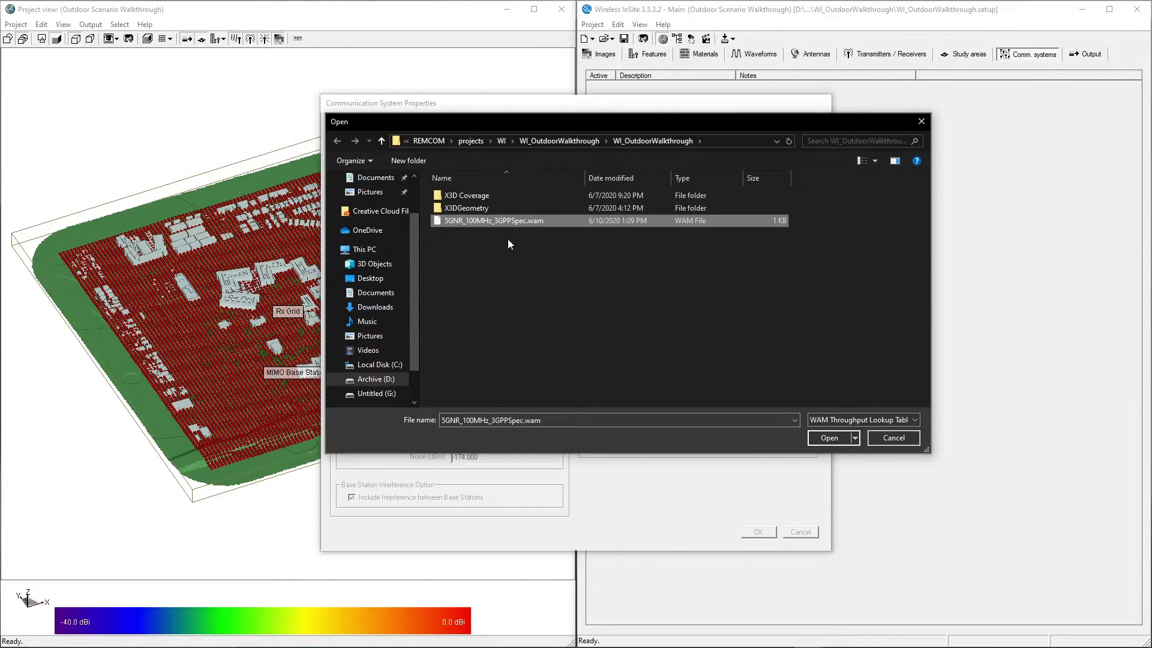
click(825, 439)
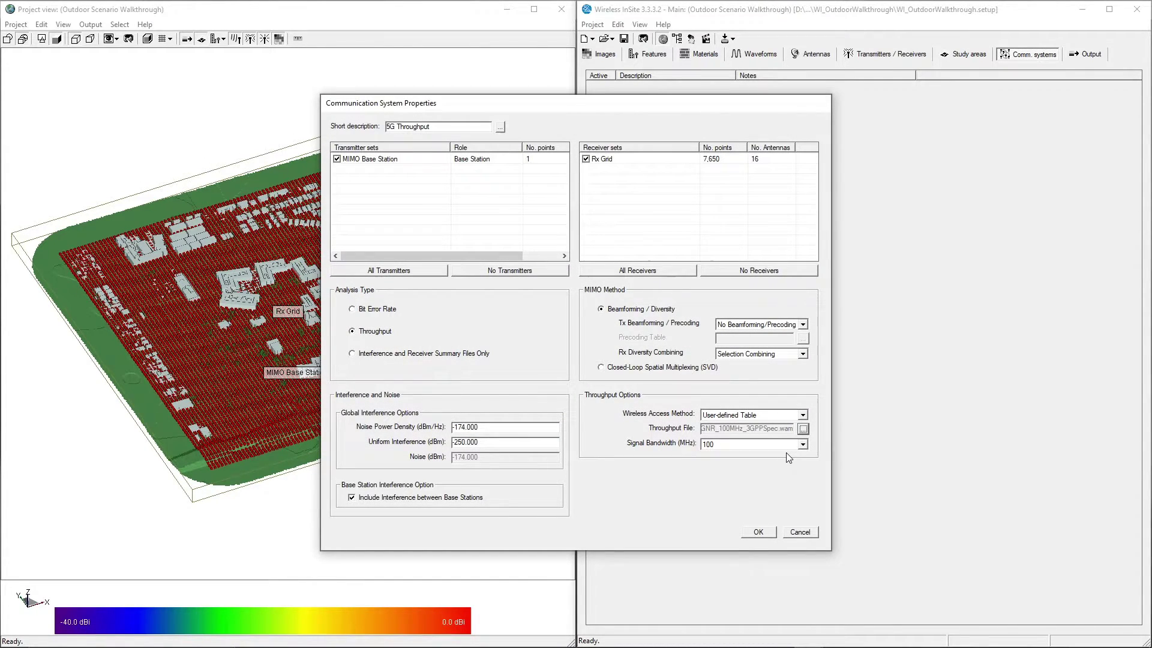
click(759, 532)
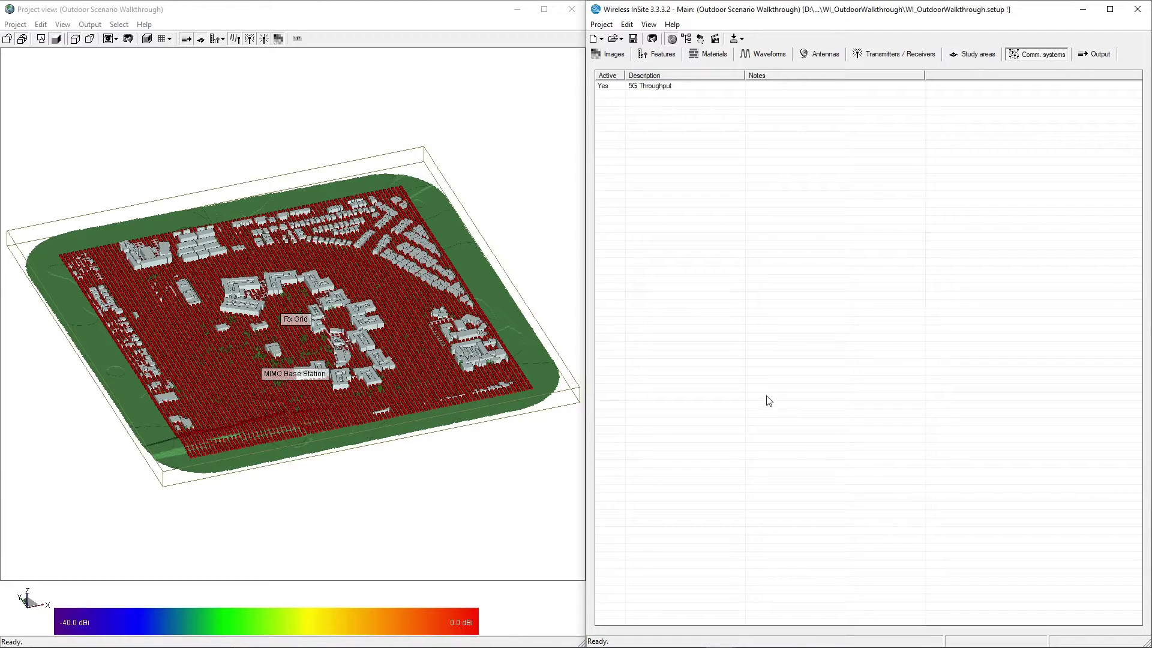
- Run a new calculation, saving all changes and acknowledging the API models notice
click(742, 40)
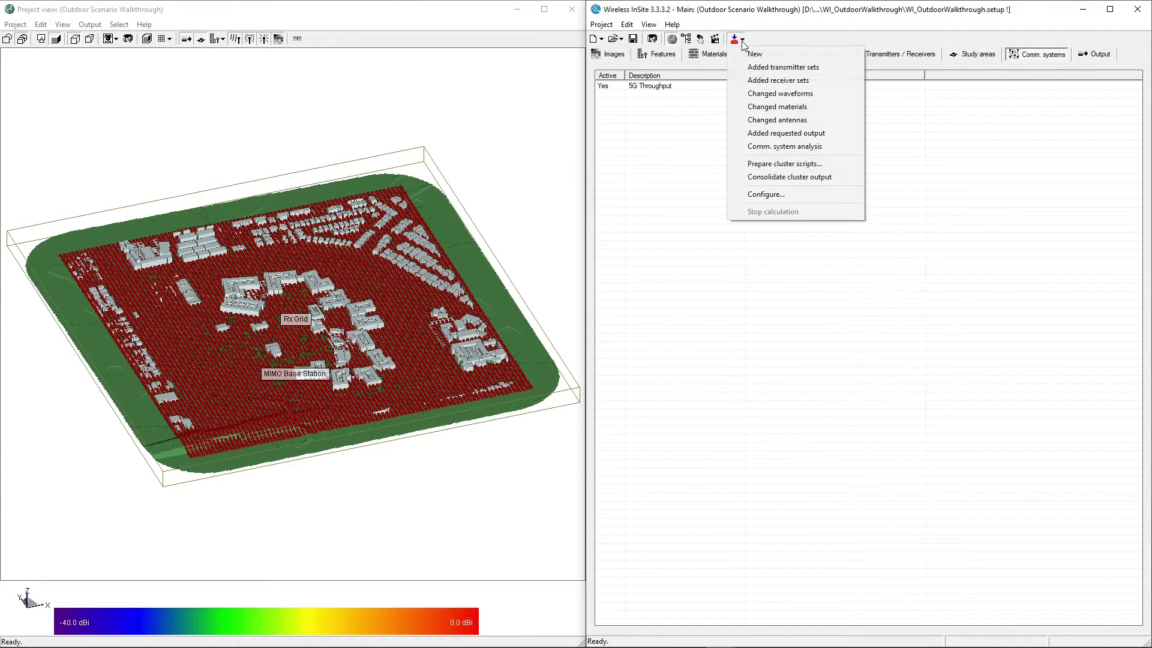
click(776, 55)
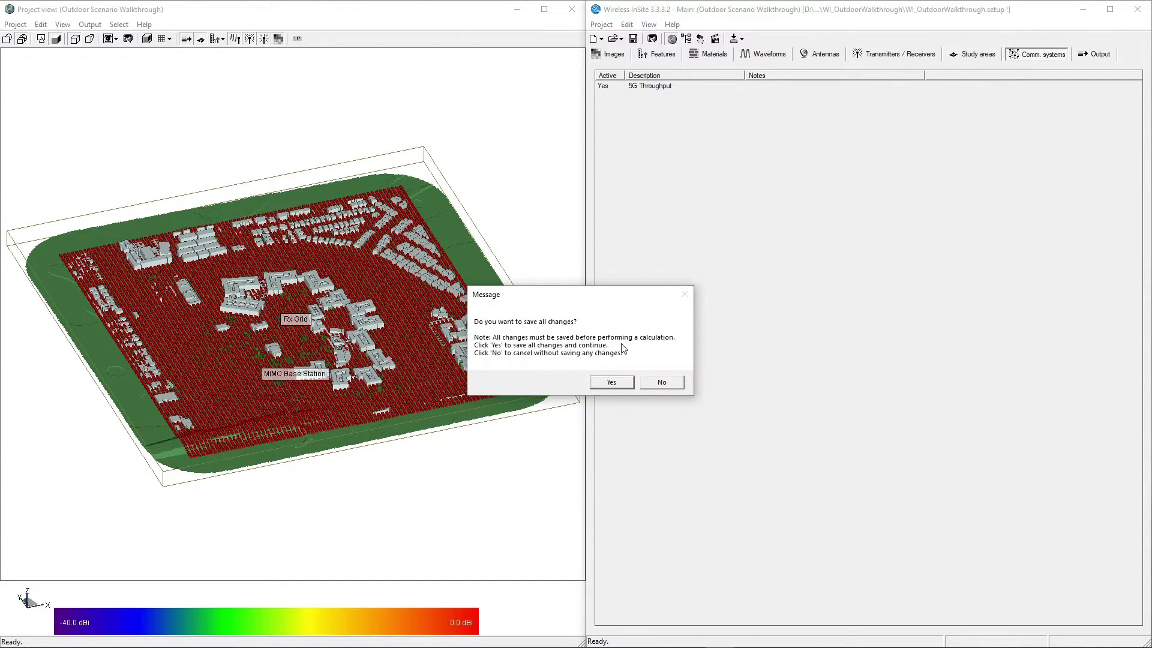
click(612, 384)
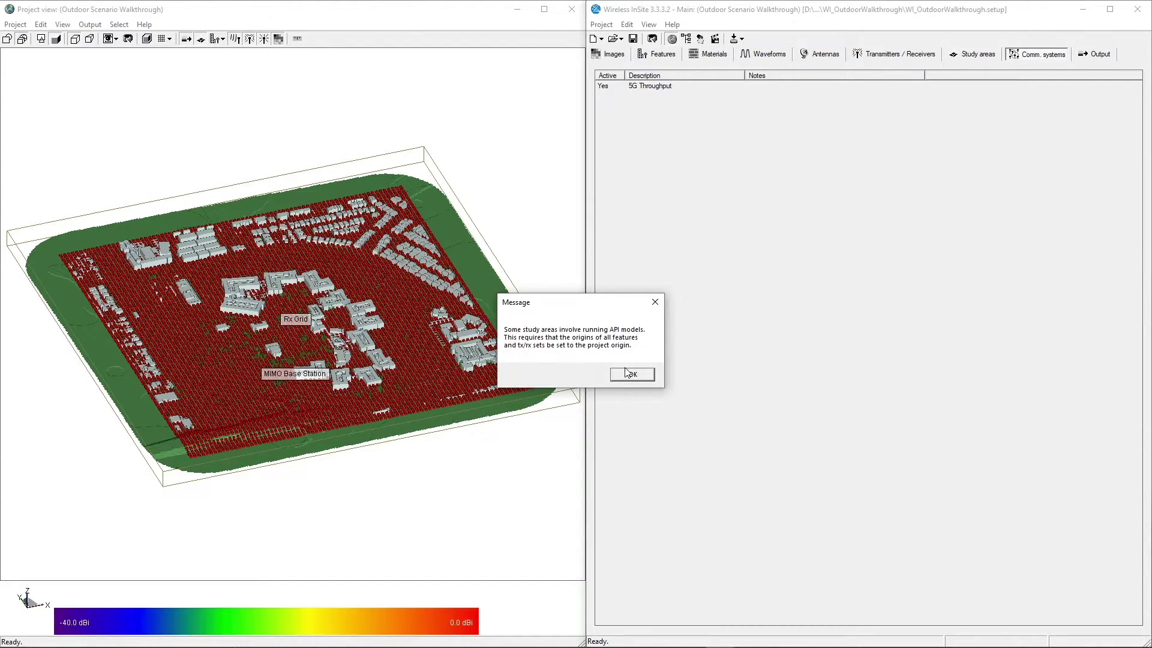
click(632, 375)
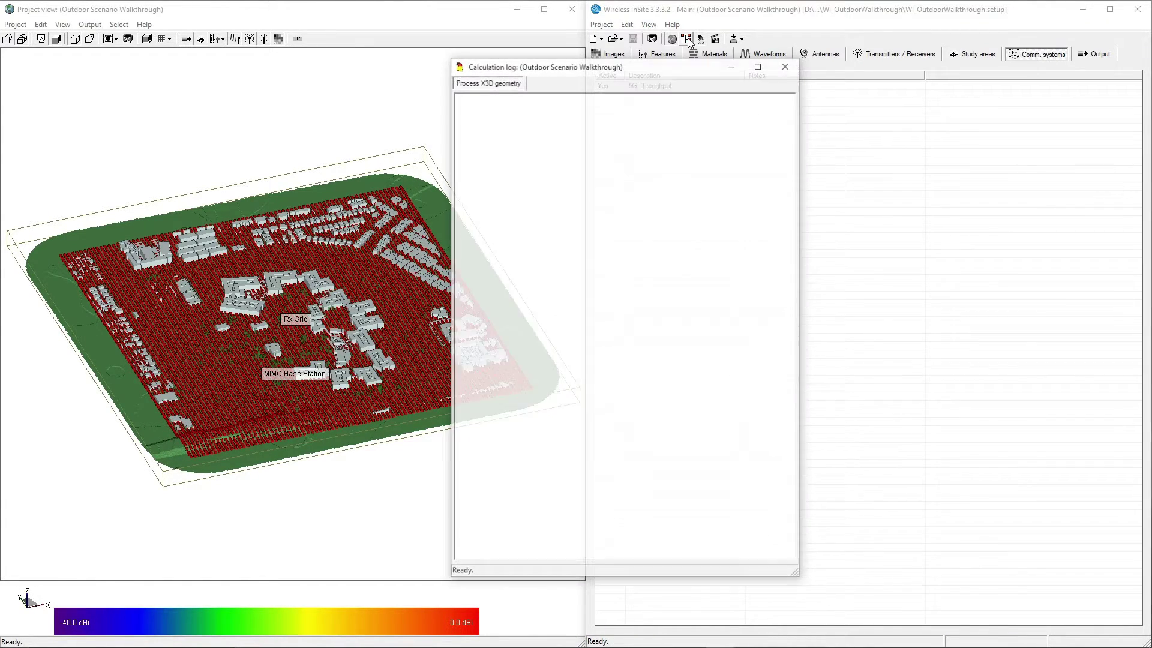
- Move the calculation log aside and reopen the run options while the simulation proceeds
drag(656, 72, 317, 81)
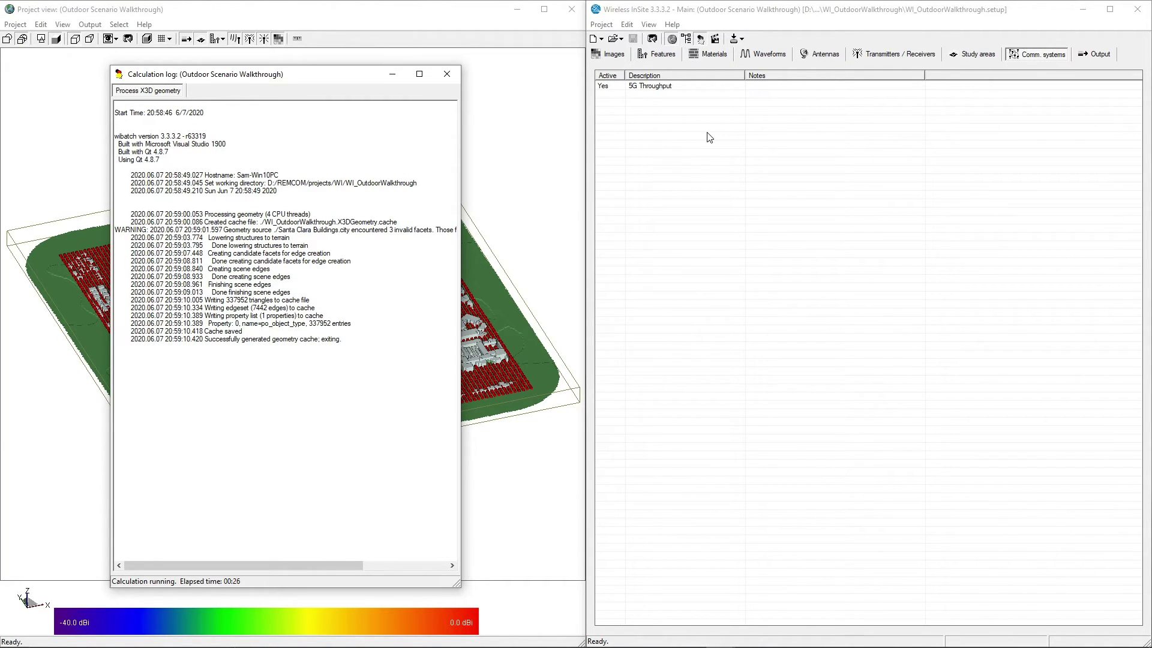
click(743, 39)
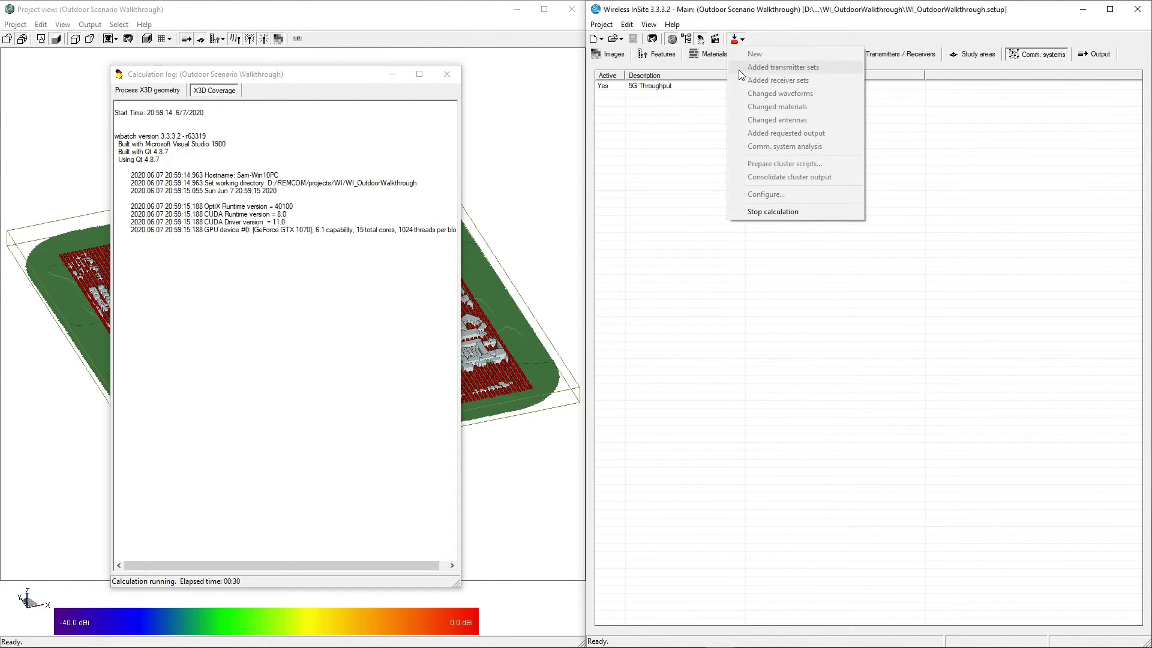